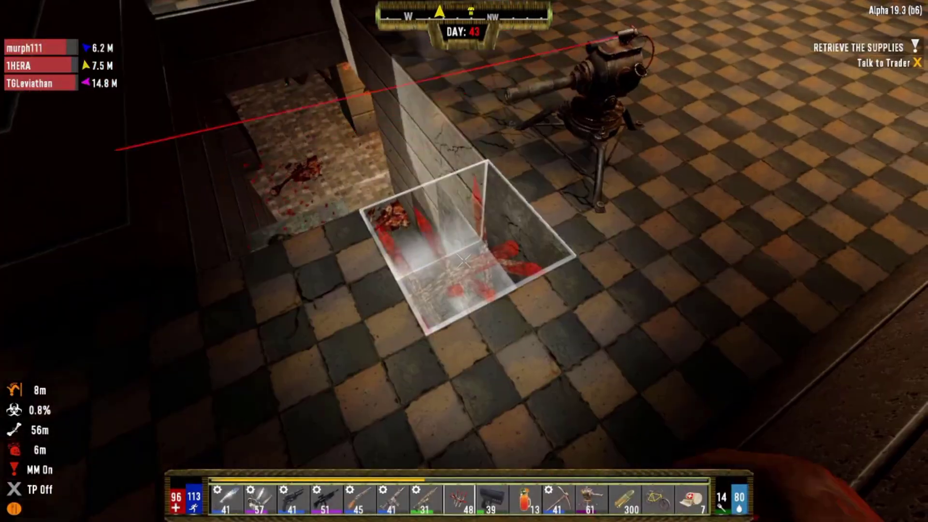
Place wooden spike traps in the floor opening and in the stairwell beside the gun turret.
{"action": "right_click", "coordinate": [464, 261]}
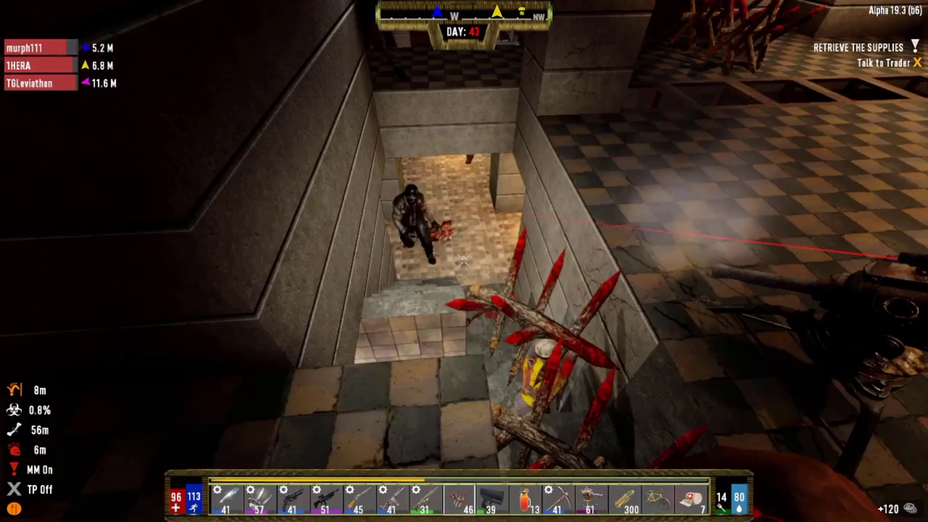
{"action": "right_click", "coordinate": [464, 261]}
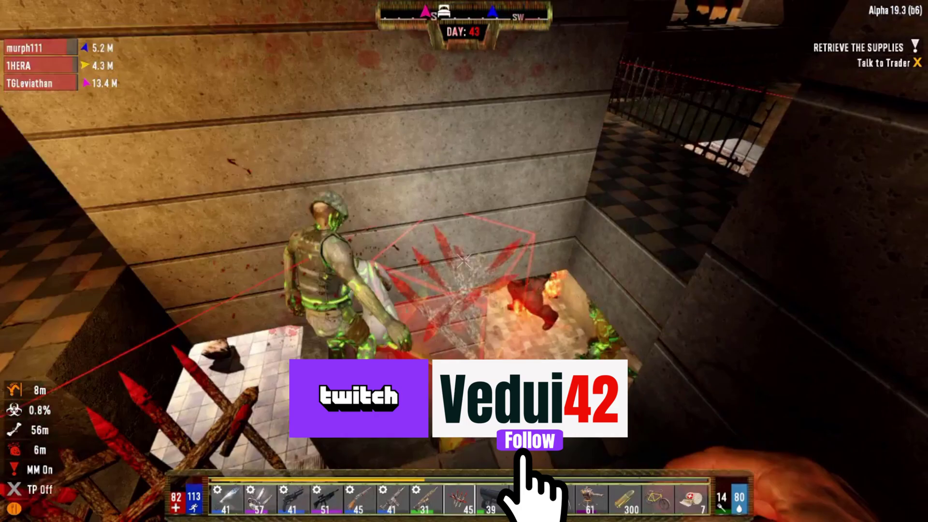
Equip the firearm and shoot the zombies around the stairwell, collecting loot from nearby.
{"action": "key", "text": "5"}
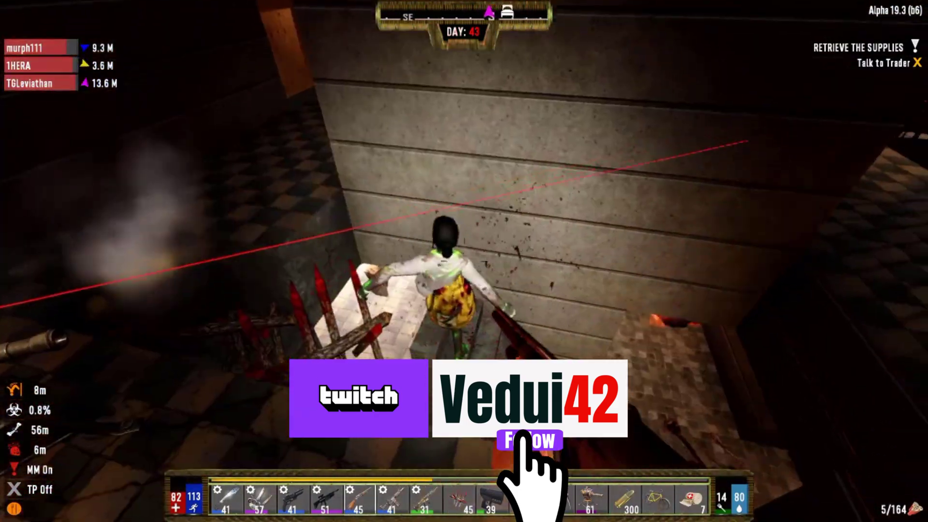
{"action": "key", "text": "e"}
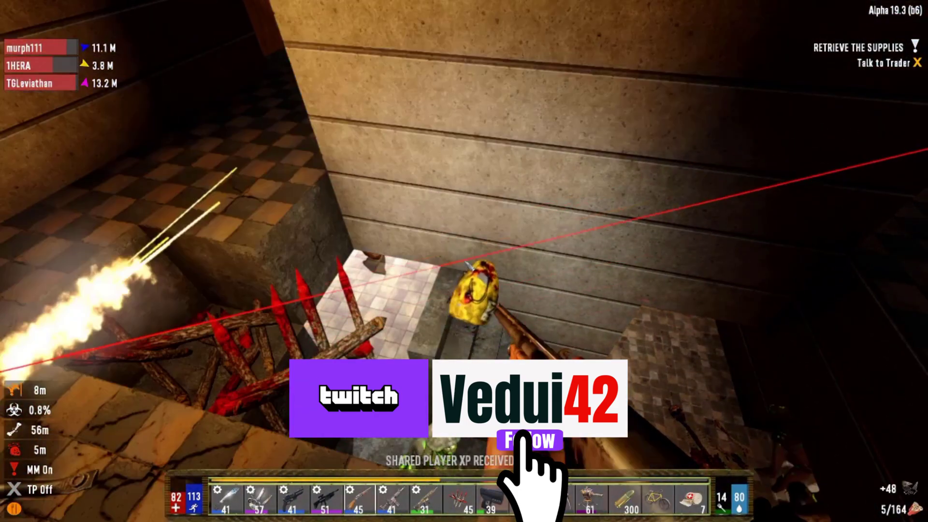
{"action": "left_click", "coordinate": [464, 261]}
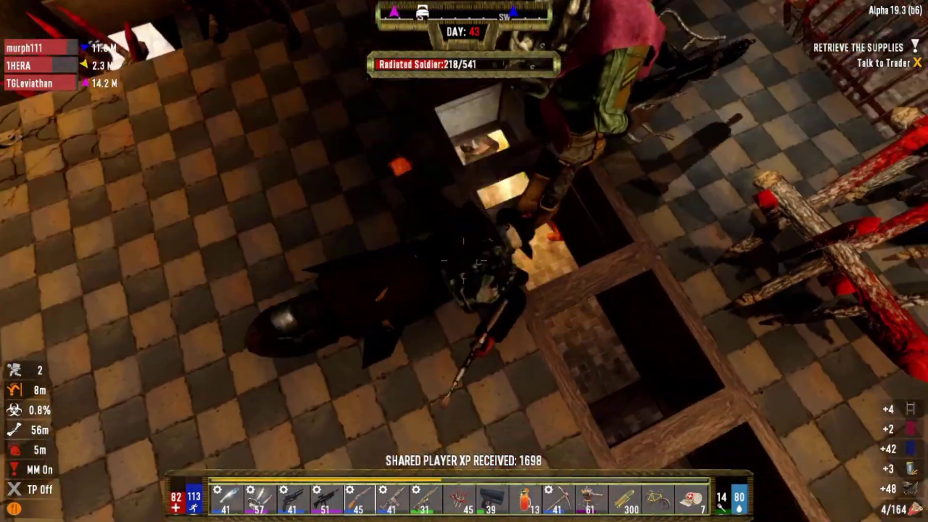
{"action": "key", "text": "e"}
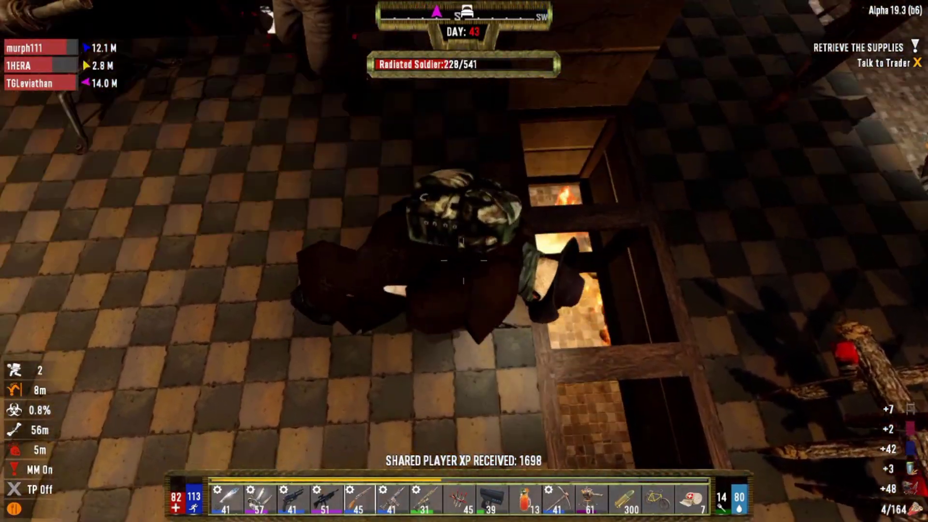
{"action": "key", "text": "w"}
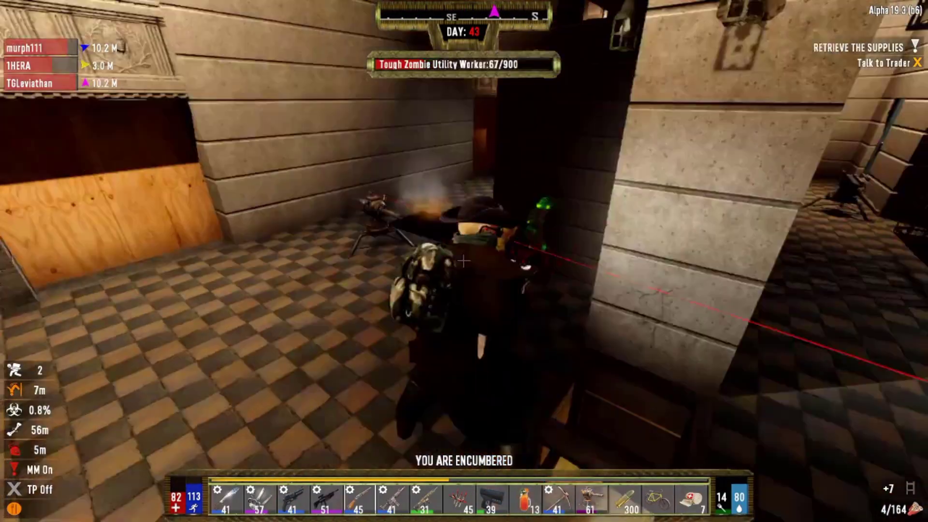
{"action": "left_click", "coordinate": [463, 261]}
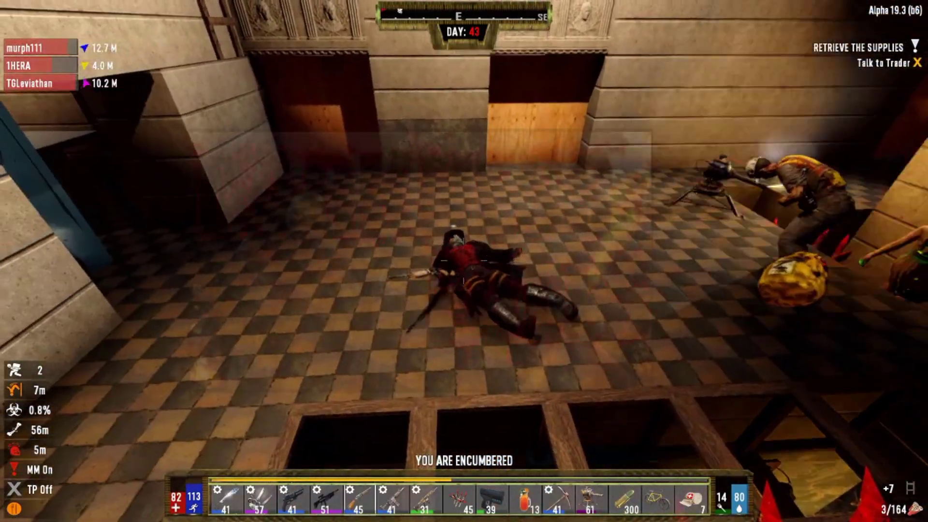
Approach the dropped loot bag near the turret, inspect its contents and close it.
{"action": "key", "text": "w"}
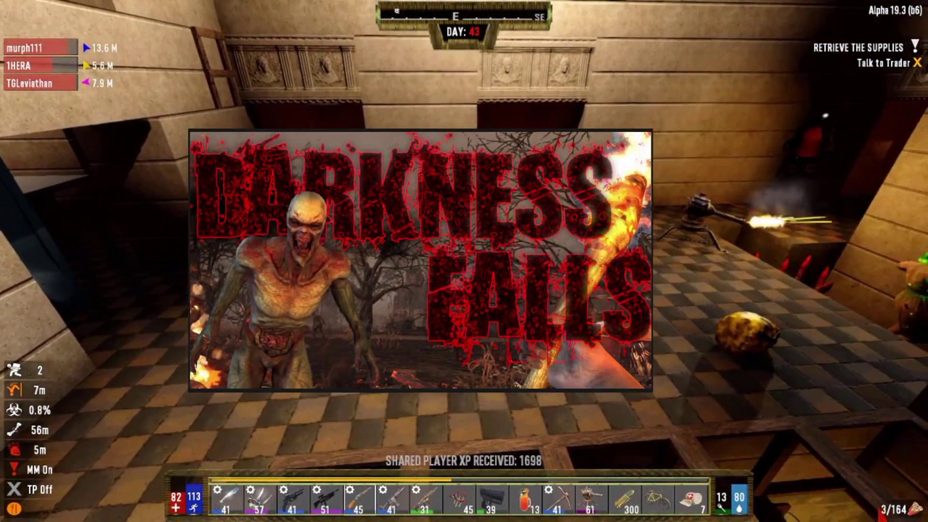
{"action": "scroll", "coordinate": [464, 261], "scroll_direction": "down", "scroll_amount": 7}
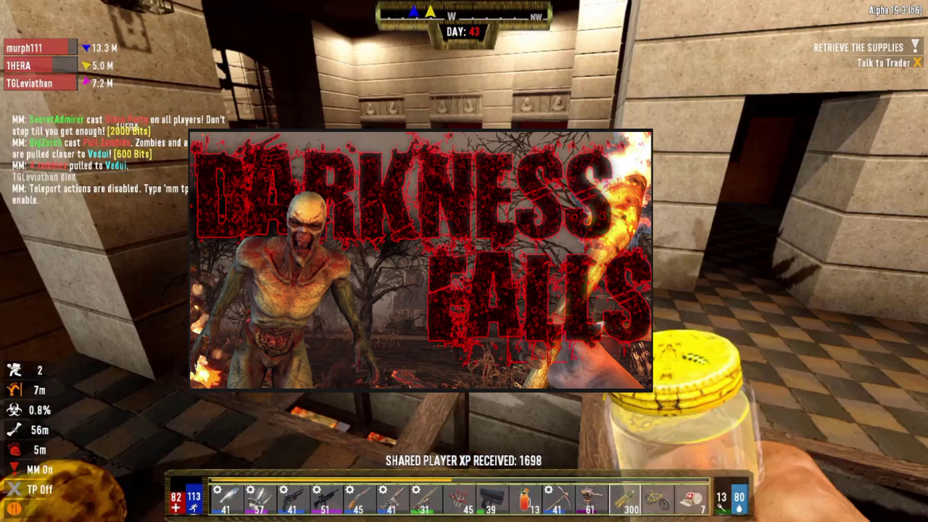
{"action": "key", "text": "w"}
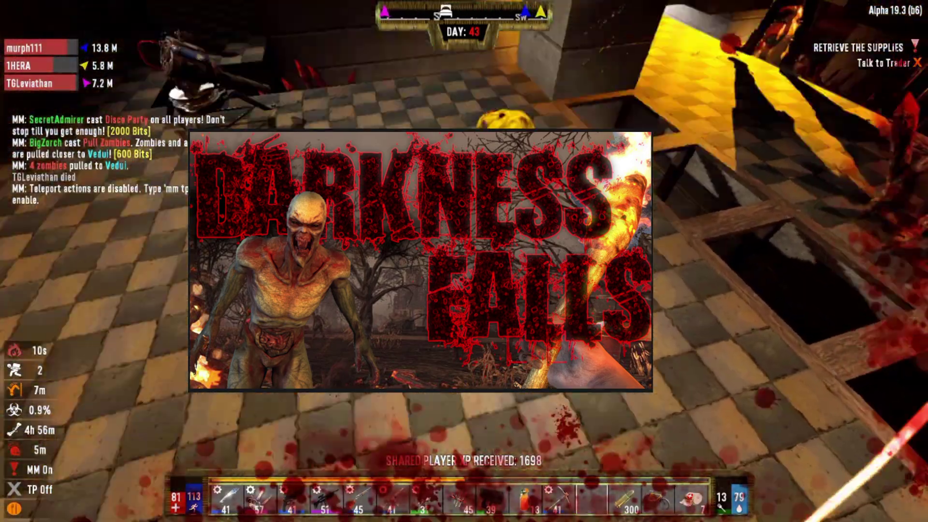
{"action": "key", "text": "e"}
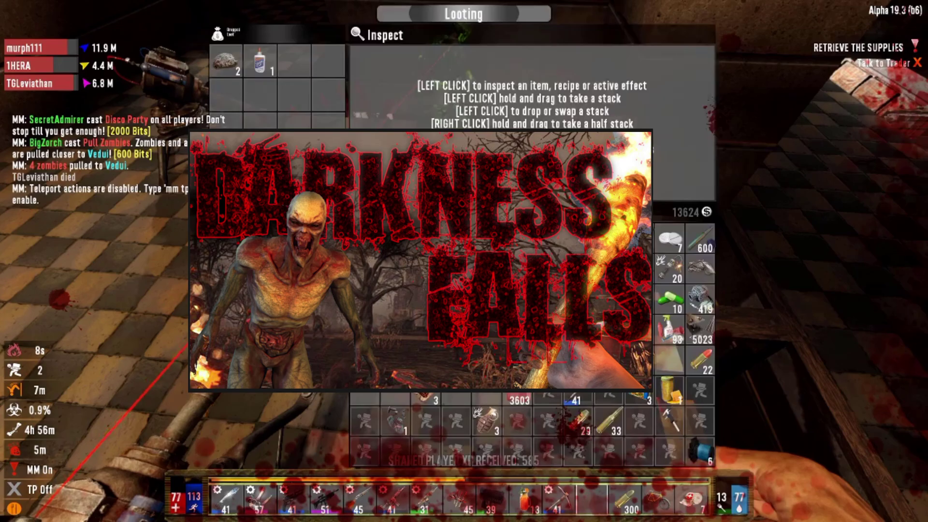
{"action": "key", "text": "Escape"}
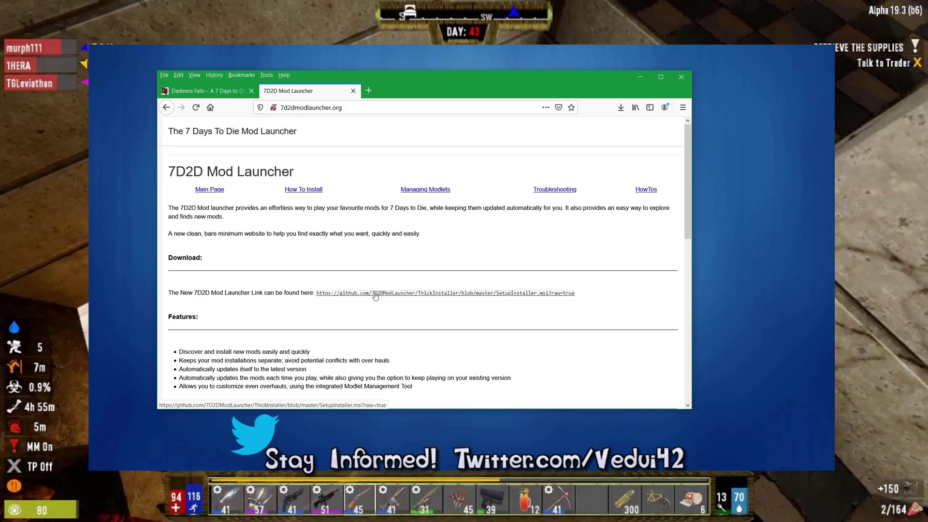
Download the 7D2D Mod Launcher installer from 7d2dmodlauncher.org.
{"action": "left_click", "coordinate": [375, 294]}
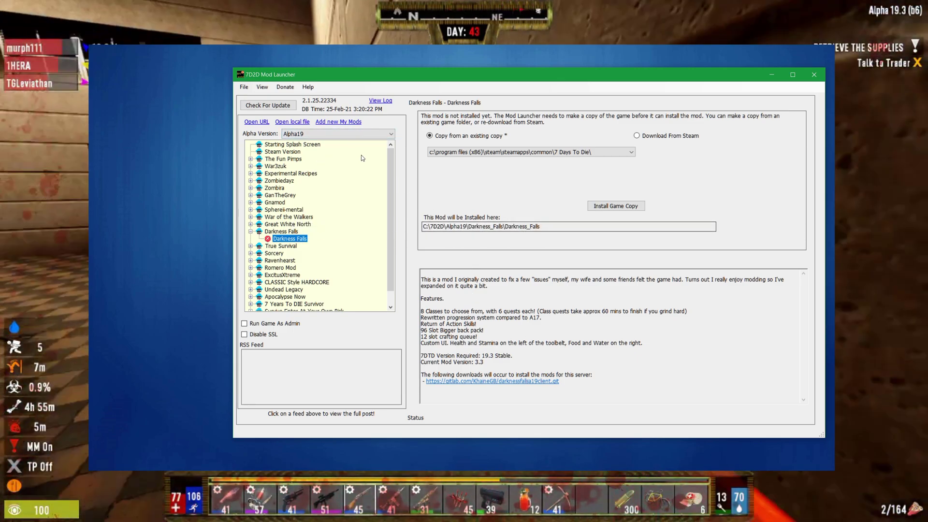
In the 7D2D Mod Launcher, check the available Alpha versions, keep Alpha19 and select the Darkness Falls mod.
{"action": "left_click", "coordinate": [354, 134]}
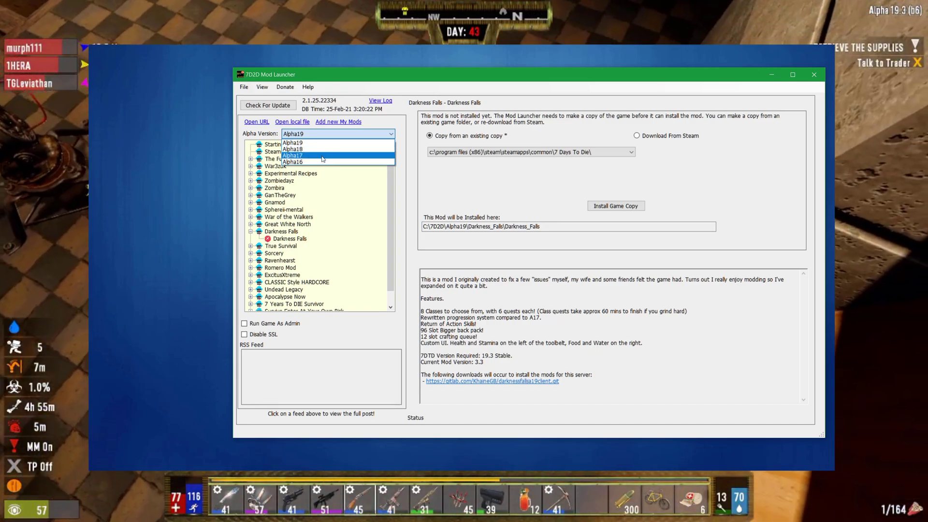
{"action": "left_click", "coordinate": [448, 190]}
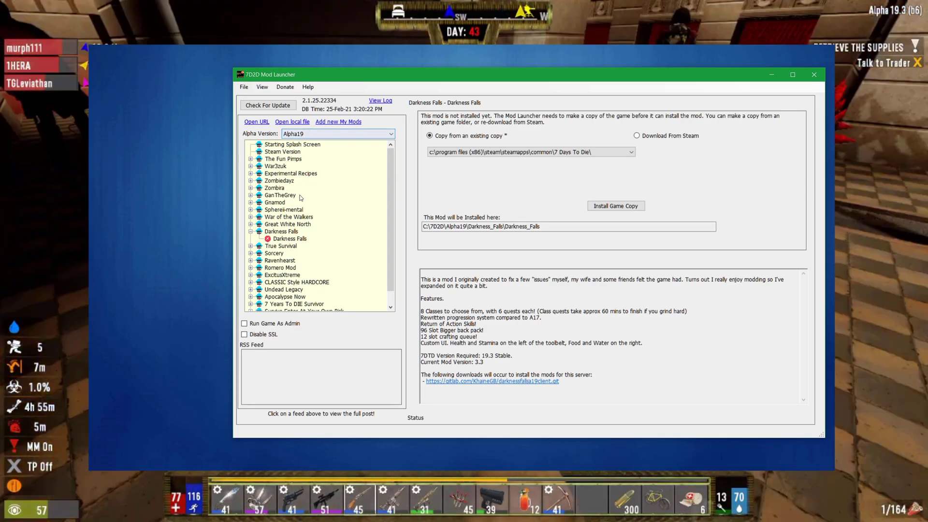
{"action": "left_click", "coordinate": [290, 232]}
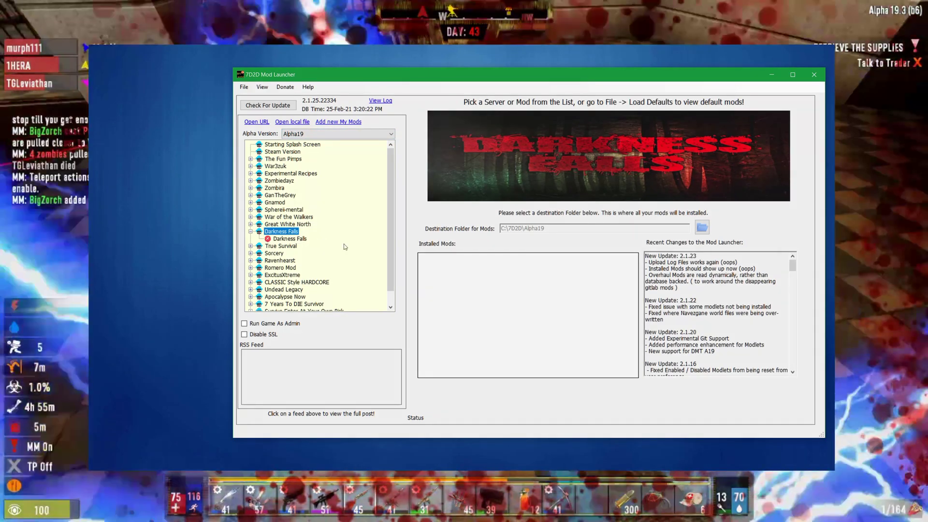
{"action": "left_click", "coordinate": [299, 240]}
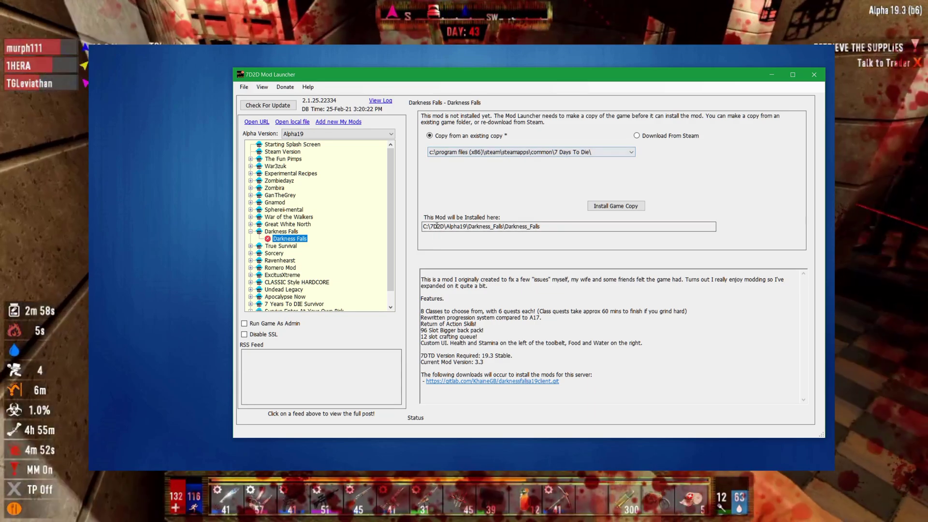
Install a game copy for Darkness Falls from the existing 7 Days To Die folder and pre-sync the mod, accepting its download.
{"action": "left_click", "coordinate": [607, 207]}
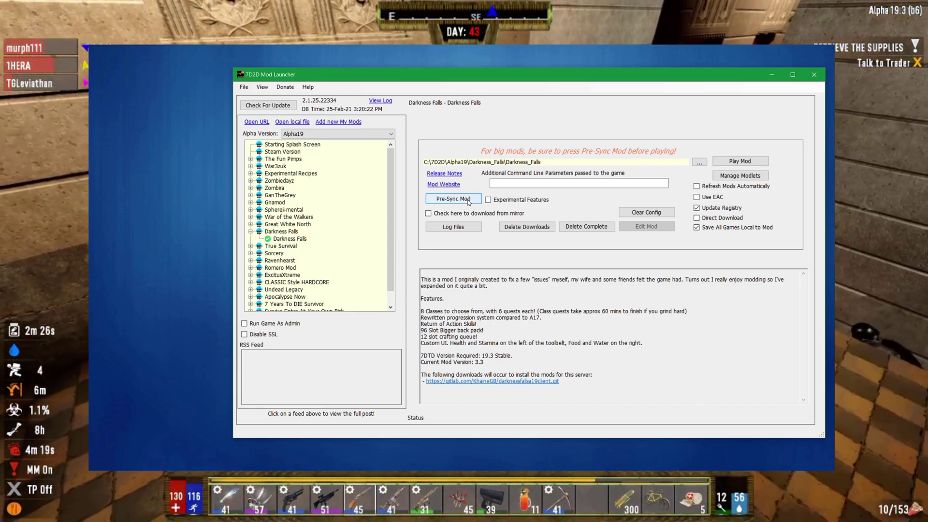
{"action": "left_click", "coordinate": [468, 203]}
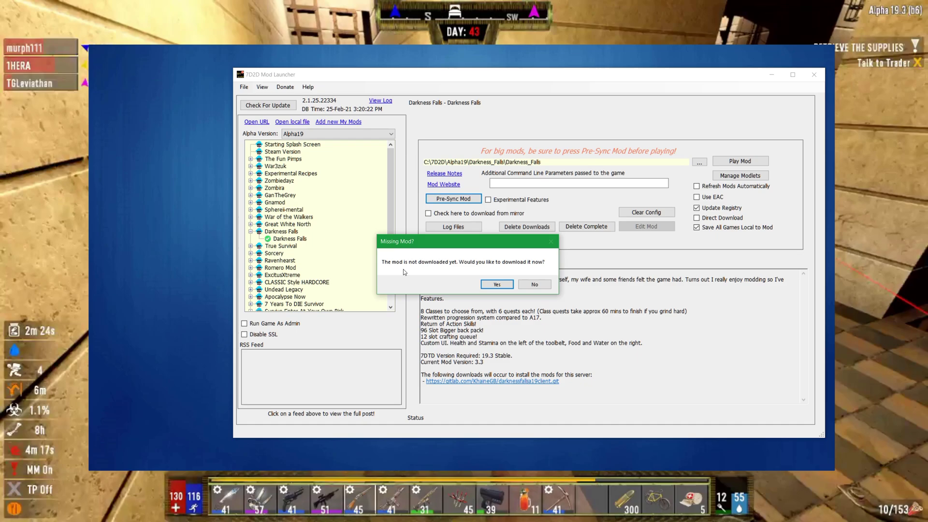
{"action": "left_click", "coordinate": [496, 284]}
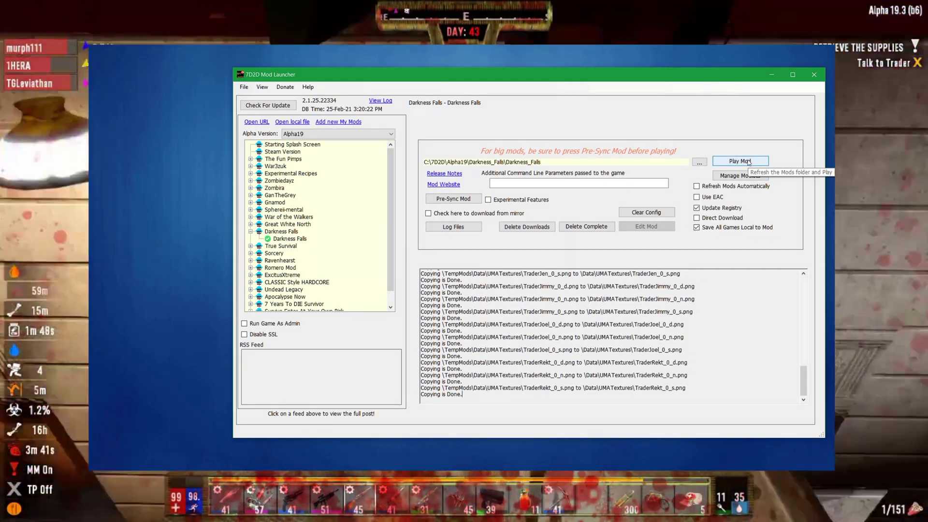
Launch the Darkness Falls mod and open the setup for a new game.
{"action": "left_click", "coordinate": [748, 162]}
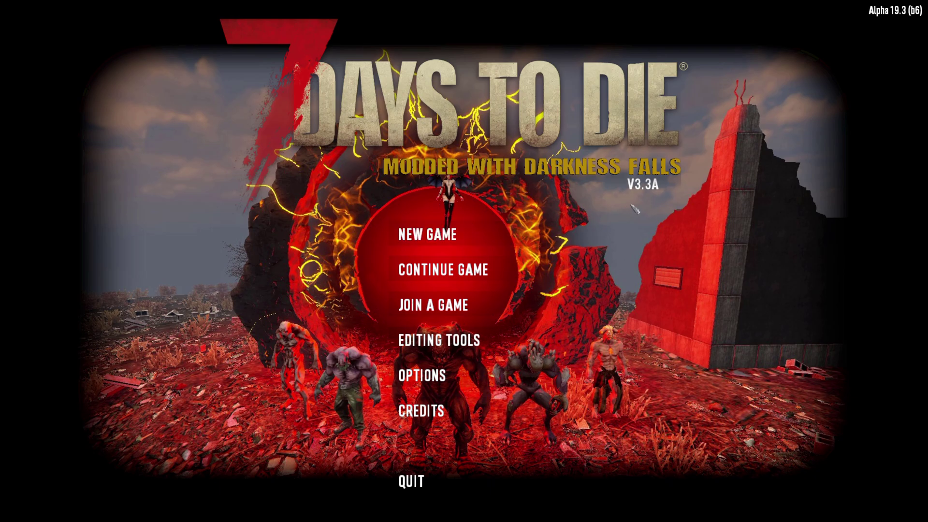
{"action": "left_click", "coordinate": [445, 235]}
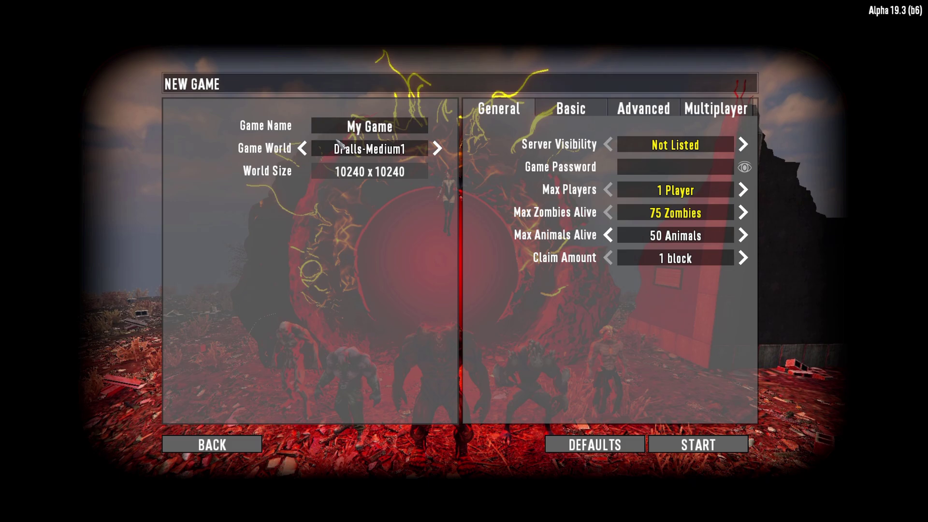
Go through the game world options, including New Random World, and choose DFalls-Small2.
{"action": "left_click", "coordinate": [304, 148]}
{"action": "left_click", "coordinate": [304, 149]}
{"action": "left_click", "coordinate": [303, 149]}
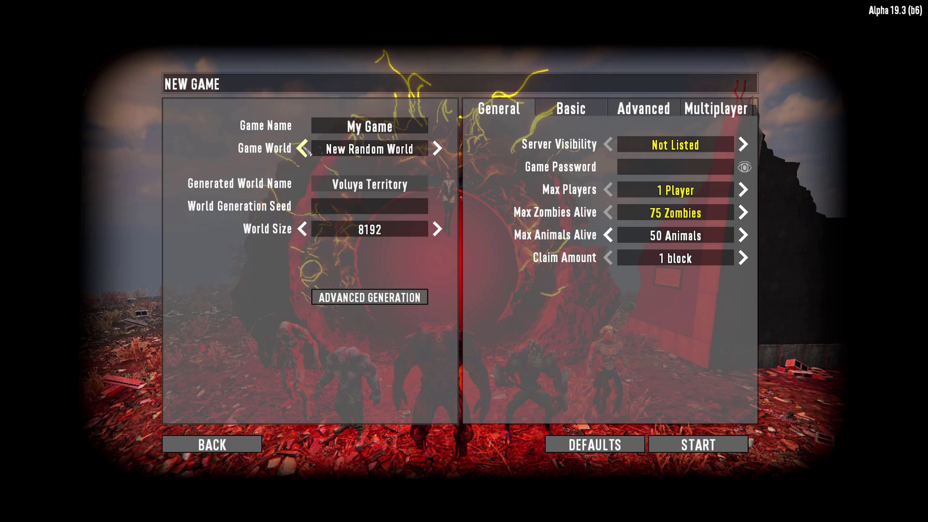
{"action": "left_click", "coordinate": [437, 148]}
{"action": "left_click", "coordinate": [437, 147]}
{"action": "left_click", "coordinate": [437, 148]}
{"action": "left_click", "coordinate": [438, 148]}
{"action": "left_click", "coordinate": [437, 148]}
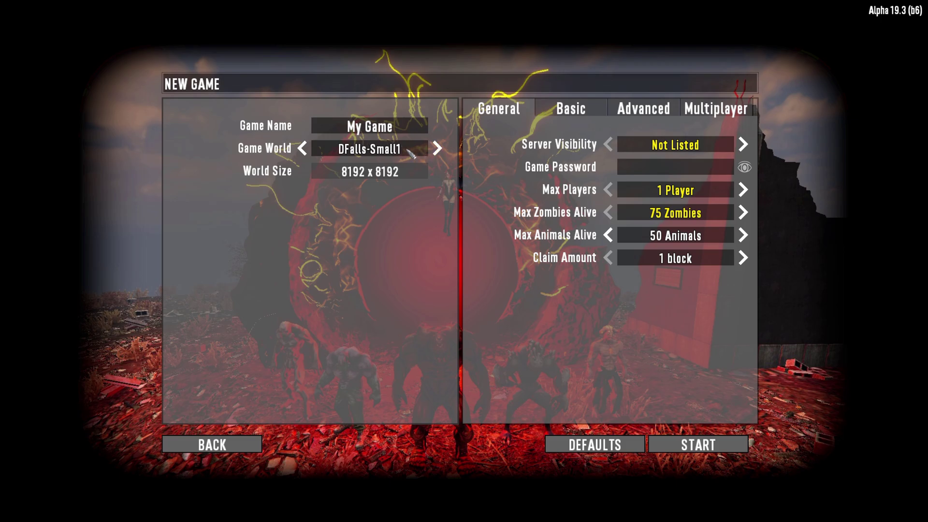
{"action": "left_click", "coordinate": [438, 148]}
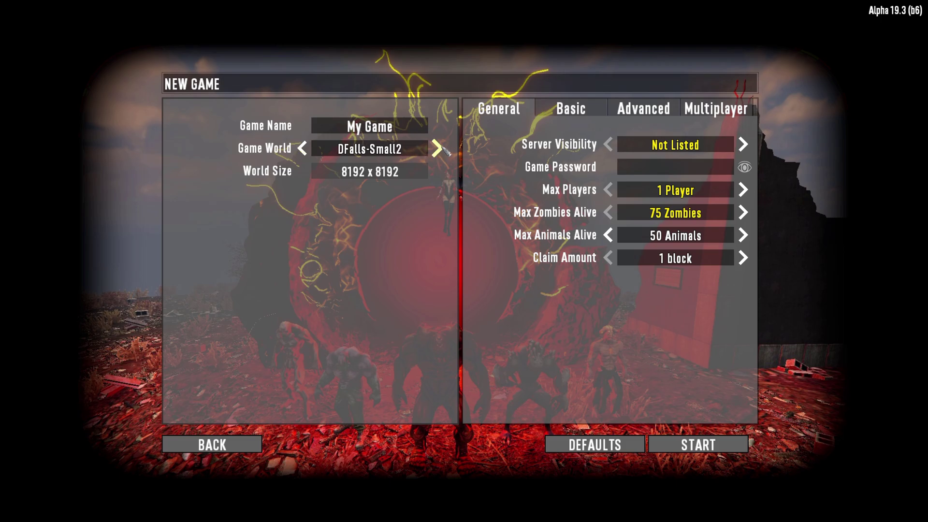
Compare the small and medium premade DFalls worlds and return to DFalls-Small2.
{"action": "left_click", "coordinate": [303, 149]}
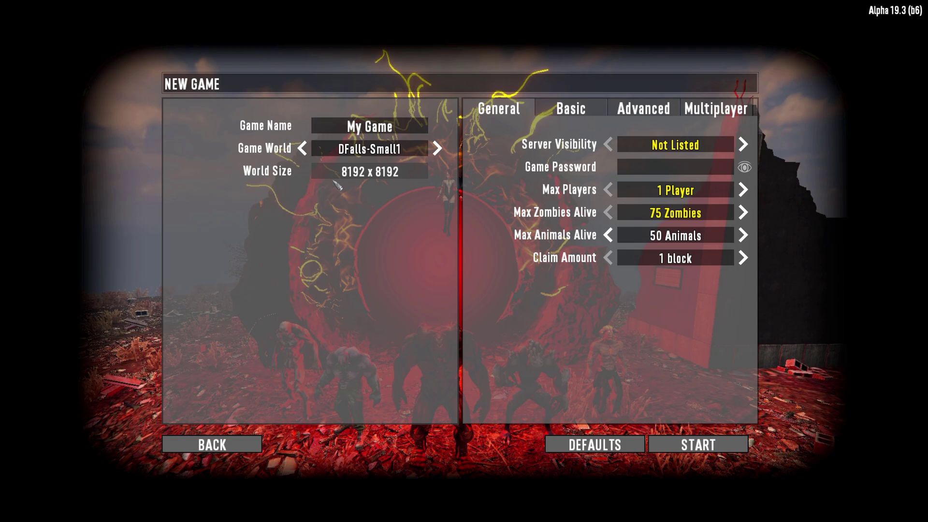
{"action": "left_click", "coordinate": [303, 149]}
{"action": "left_click", "coordinate": [302, 149]}
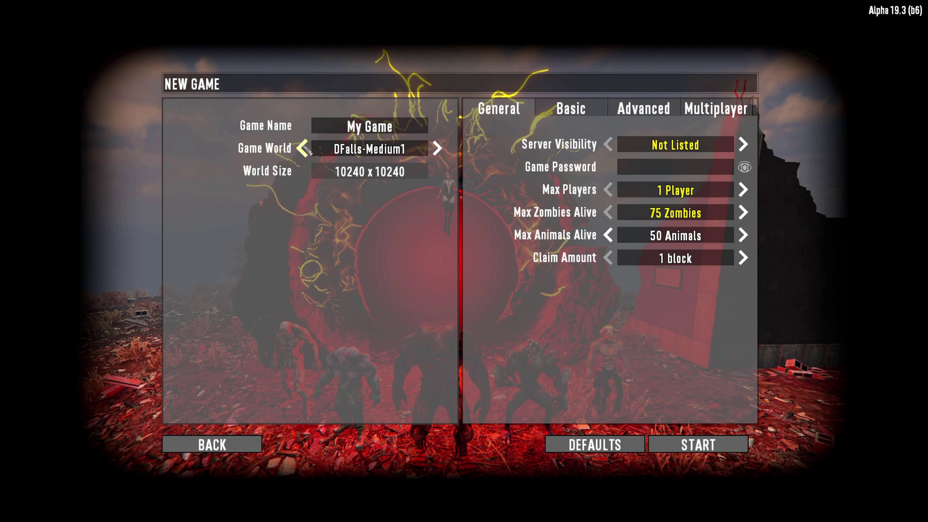
{"action": "left_click", "coordinate": [303, 148]}
{"action": "left_click", "coordinate": [437, 149]}
{"action": "left_click", "coordinate": [437, 148]}
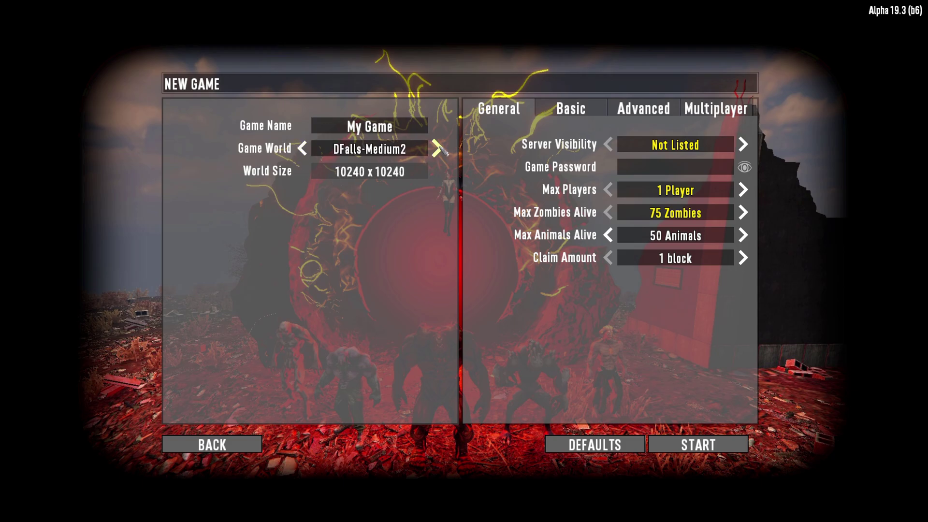
{"action": "left_click", "coordinate": [438, 149]}
{"action": "left_click", "coordinate": [437, 149]}
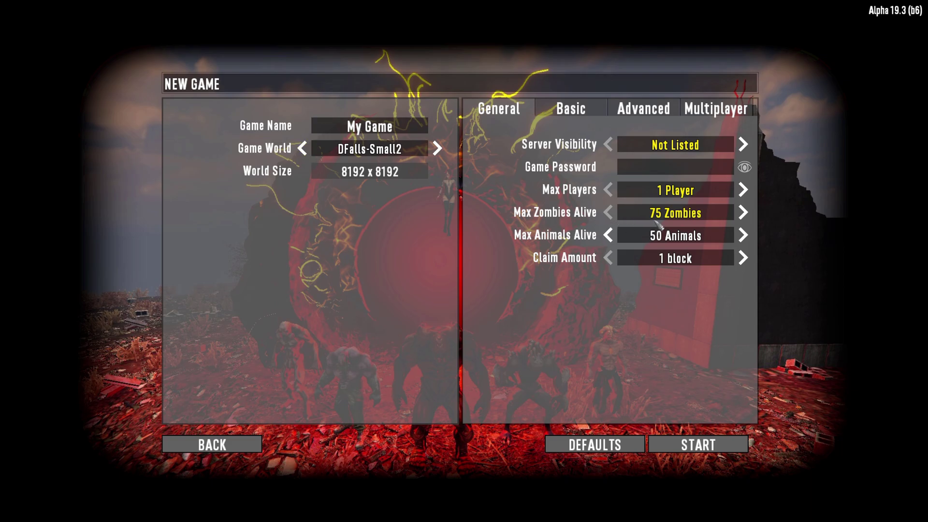
Set the new game to at most 40 animals alive, 5 claim blocks and a blood moon count of 12 enemies.
{"action": "left_click", "coordinate": [608, 235]}
{"action": "left_click", "coordinate": [643, 108]}
{"action": "left_click", "coordinate": [609, 304]}
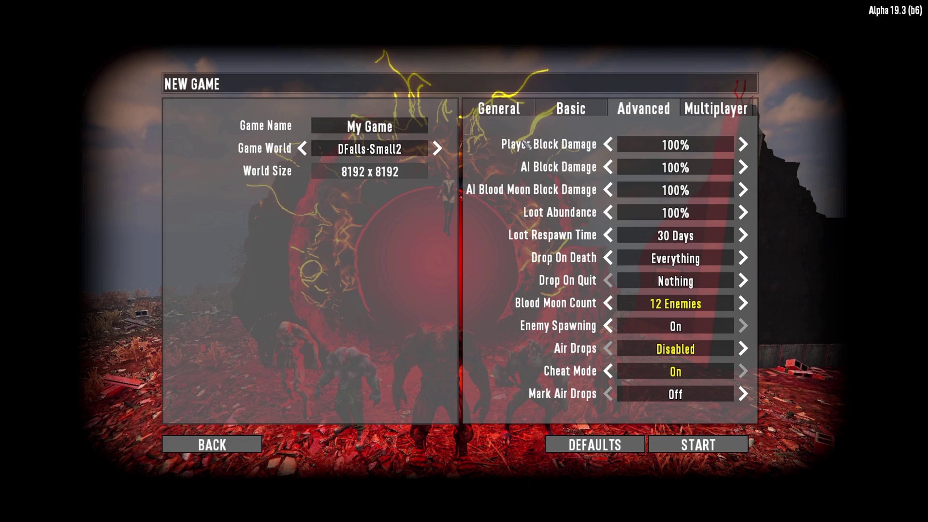
{"action": "left_click", "coordinate": [501, 116]}
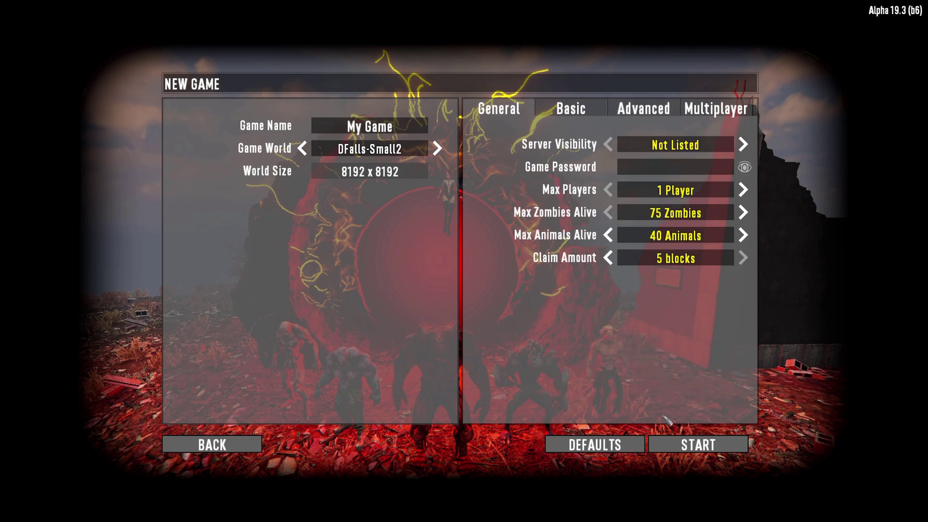
Start the new game and run east along the road from the spawn point.
{"action": "left_click", "coordinate": [686, 443]}
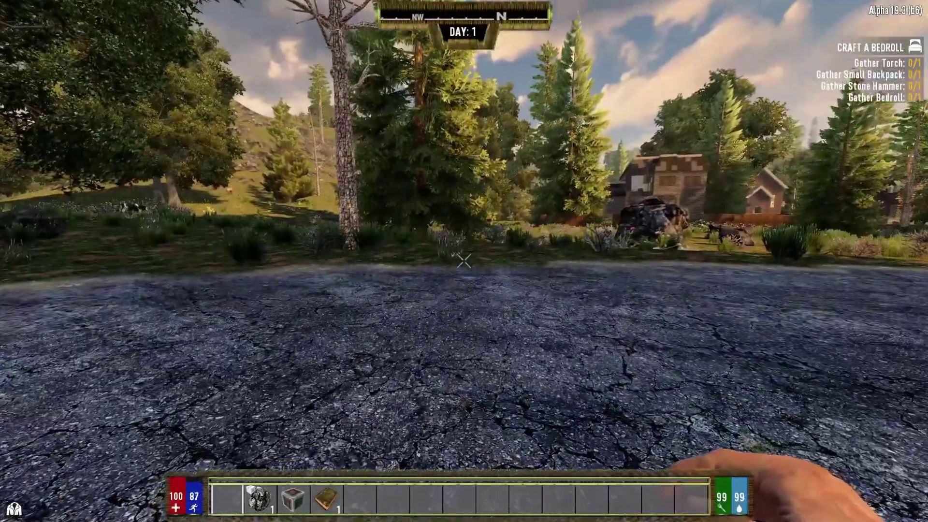
{"action": "key", "text": "shift+w"}
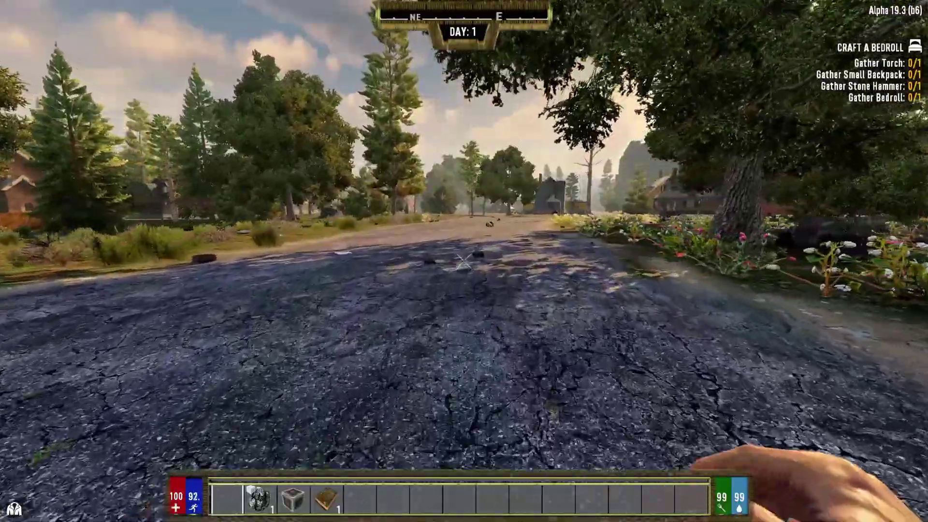
{"action": "key", "text": "w"}
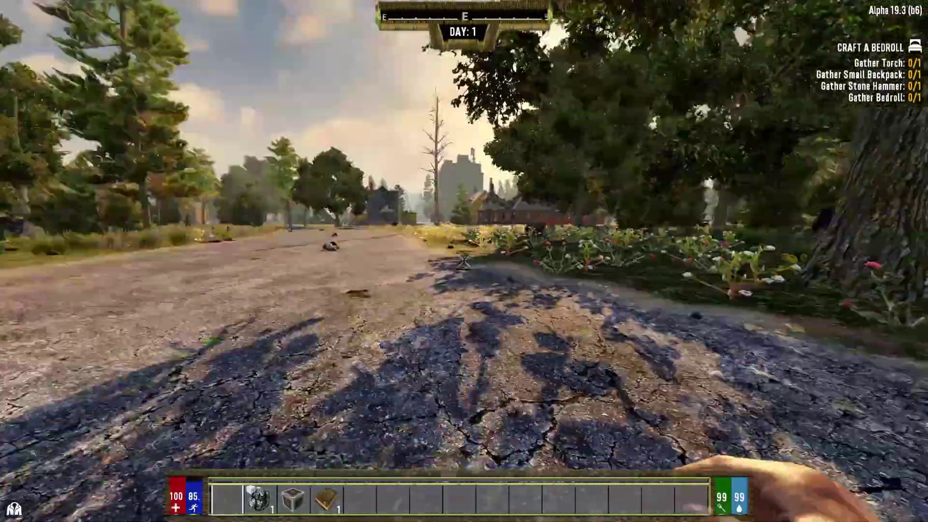
Sprint farther east along the cracked road towards the houses at the edge of town.
{"action": "key", "text": "shift+w"}
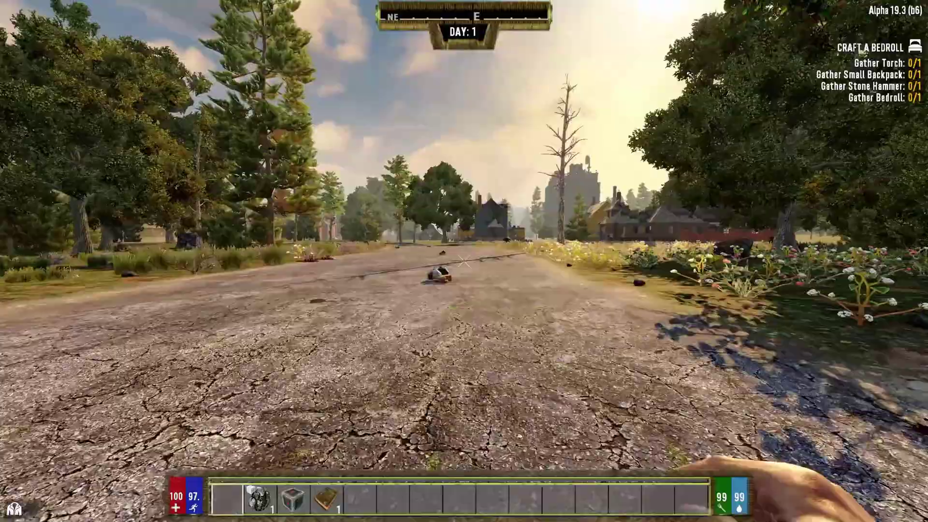
{"action": "key", "text": "shift+w"}
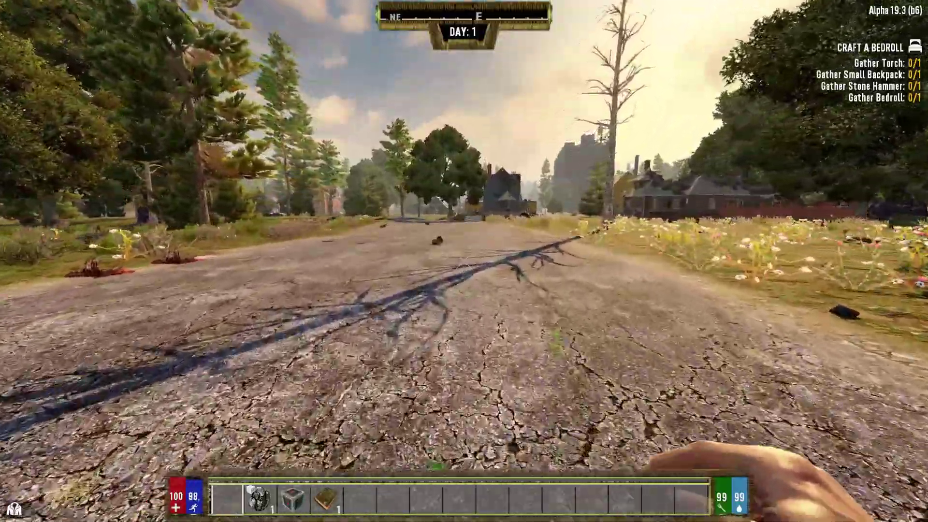
{"action": "key", "text": "shift+w"}
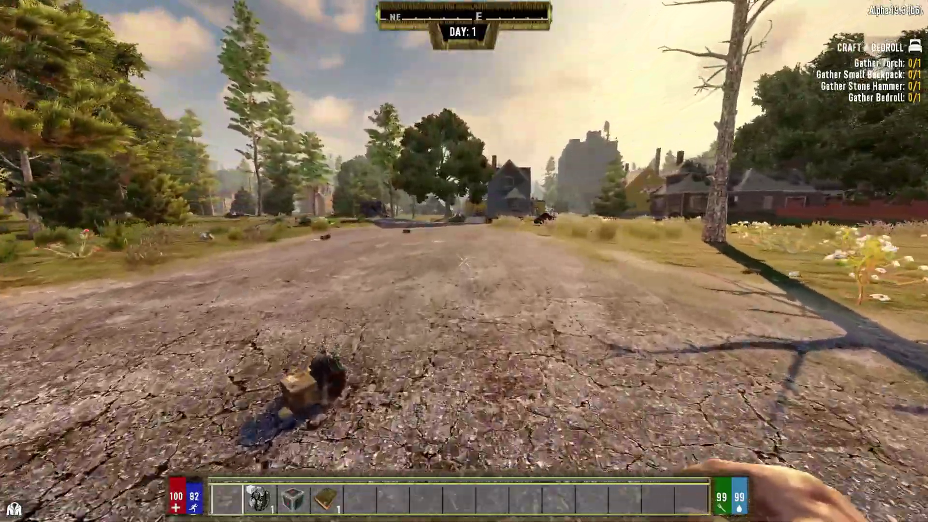
{"action": "key", "text": "shift+w"}
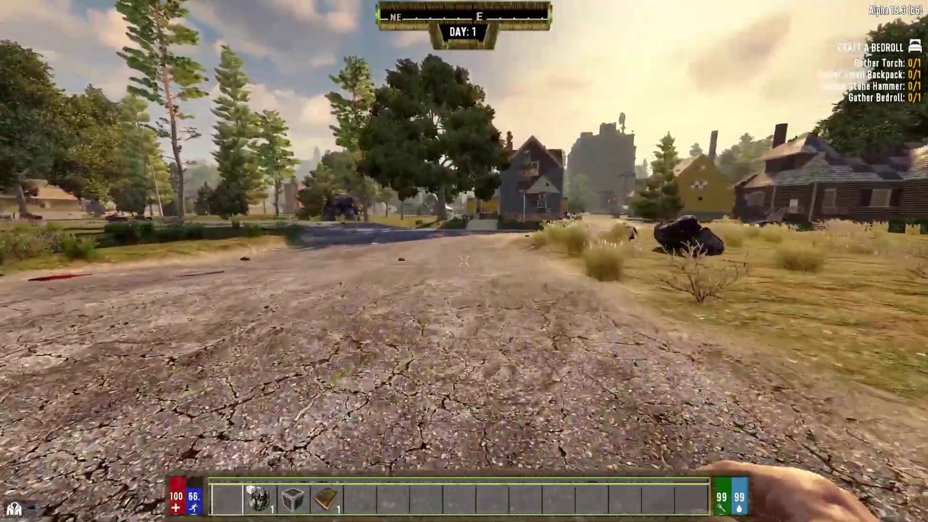
Turn off the road and sprint south across the grass to the cow under the trees.
{"action": "mouse_move", "coordinate": [464, 261]}
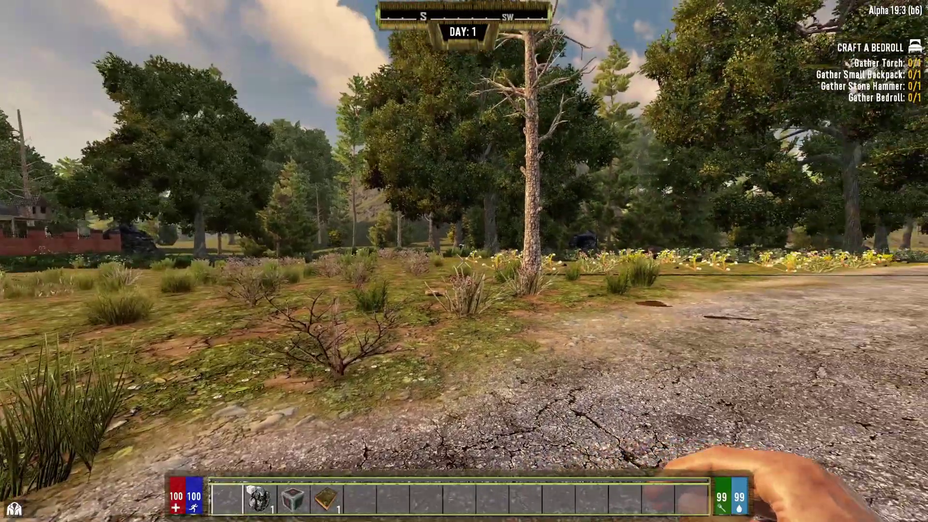
{"action": "key", "text": "shift+w"}
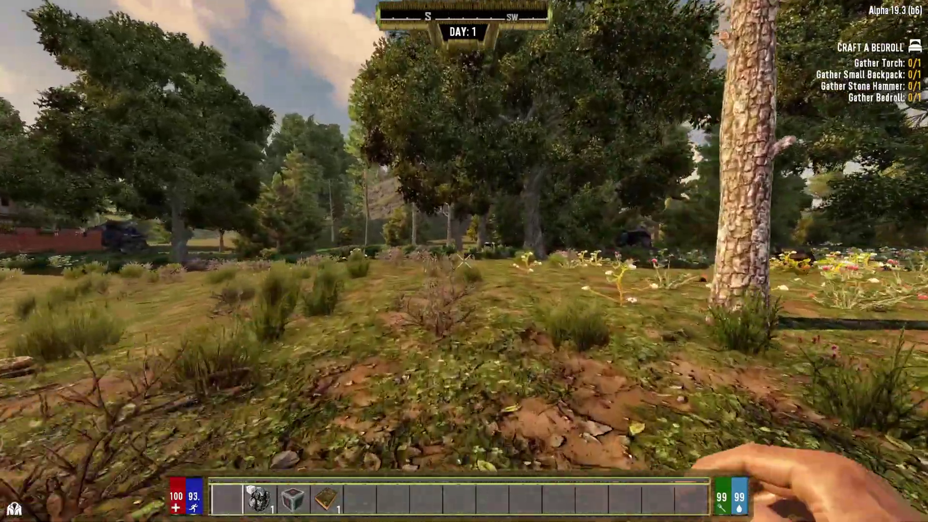
{"action": "key", "text": "shift+w"}
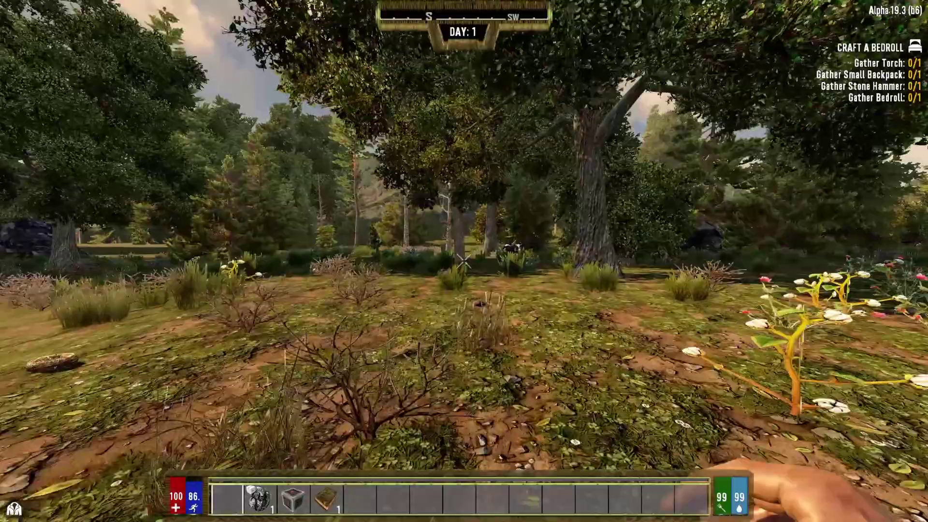
{"action": "key", "text": "shift+w"}
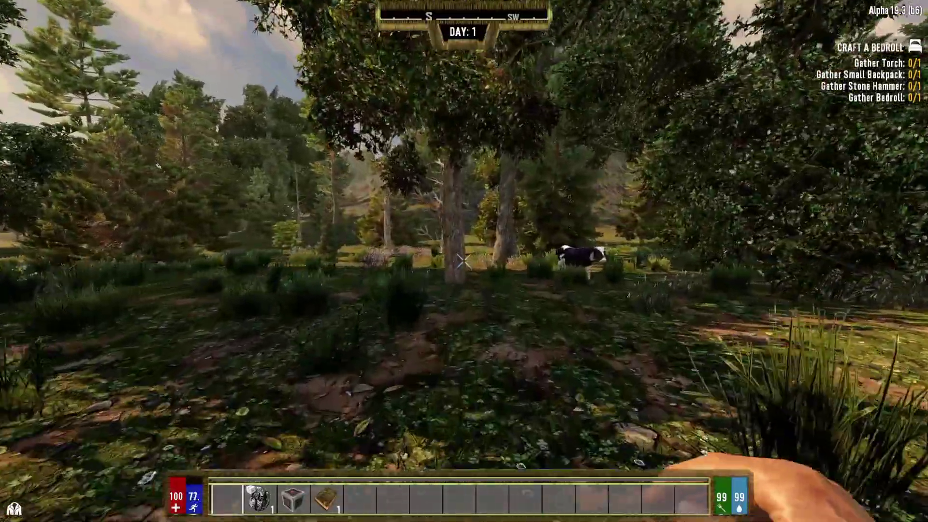
{"action": "key", "text": "shift+w"}
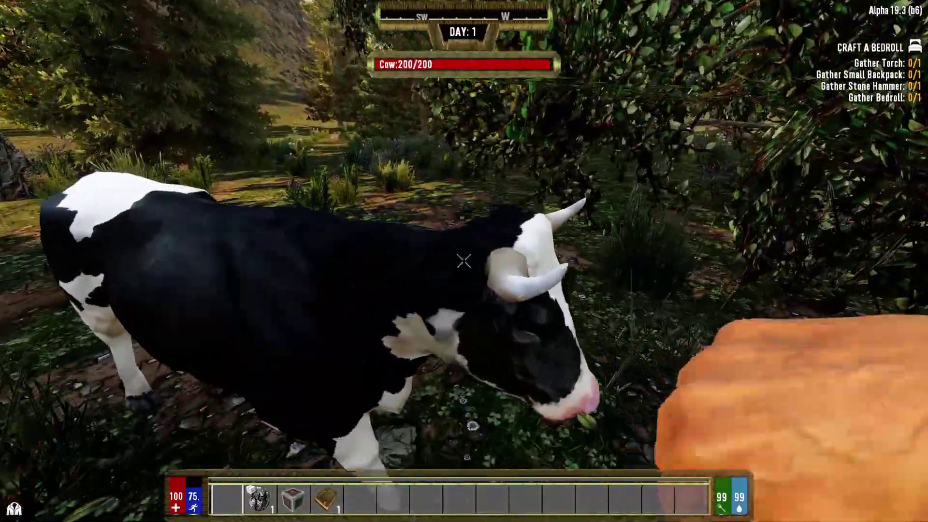
Punch the cow several times with bare hands and run away south through the forest.
{"action": "left_click", "coordinate": [464, 260]}
{"action": "left_click", "coordinate": [464, 261]}
{"action": "left_click", "coordinate": [464, 261]}
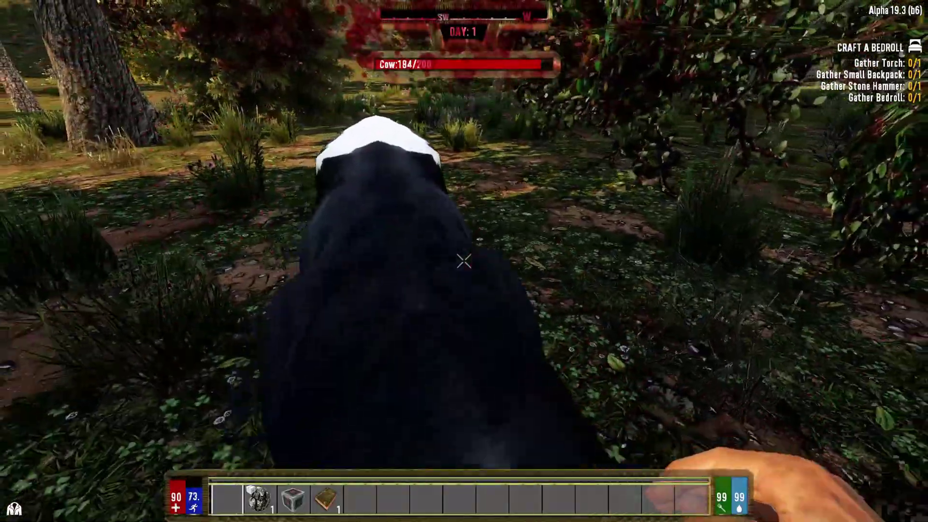
{"action": "left_click", "coordinate": [464, 261]}
{"action": "left_click", "coordinate": [463, 261]}
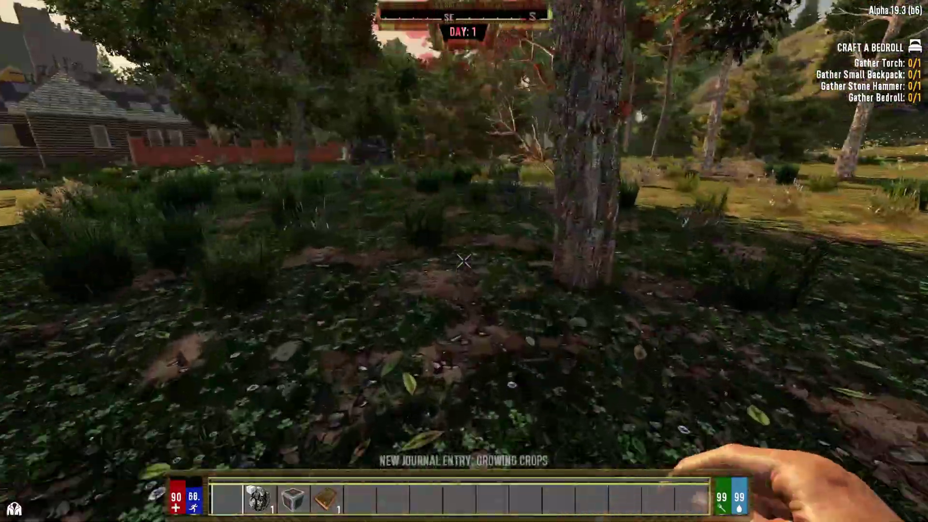
{"action": "key", "text": "shift+w"}
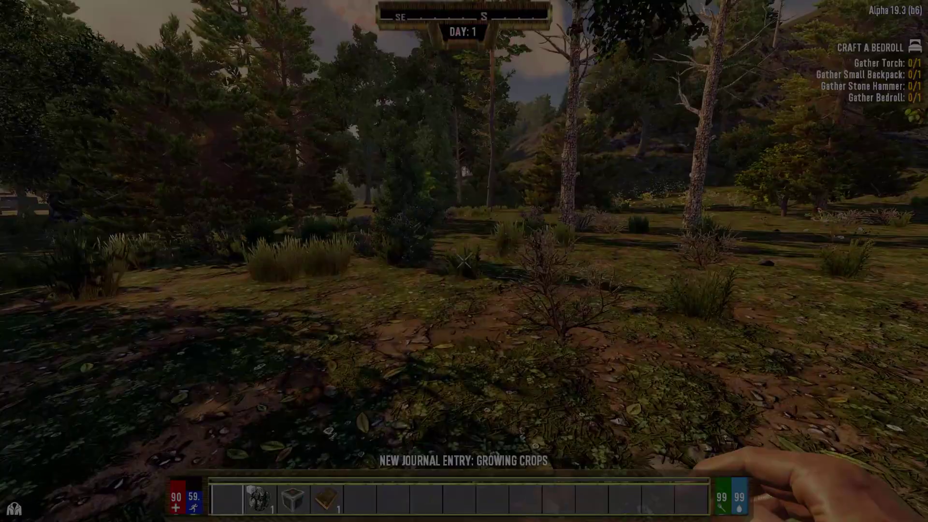